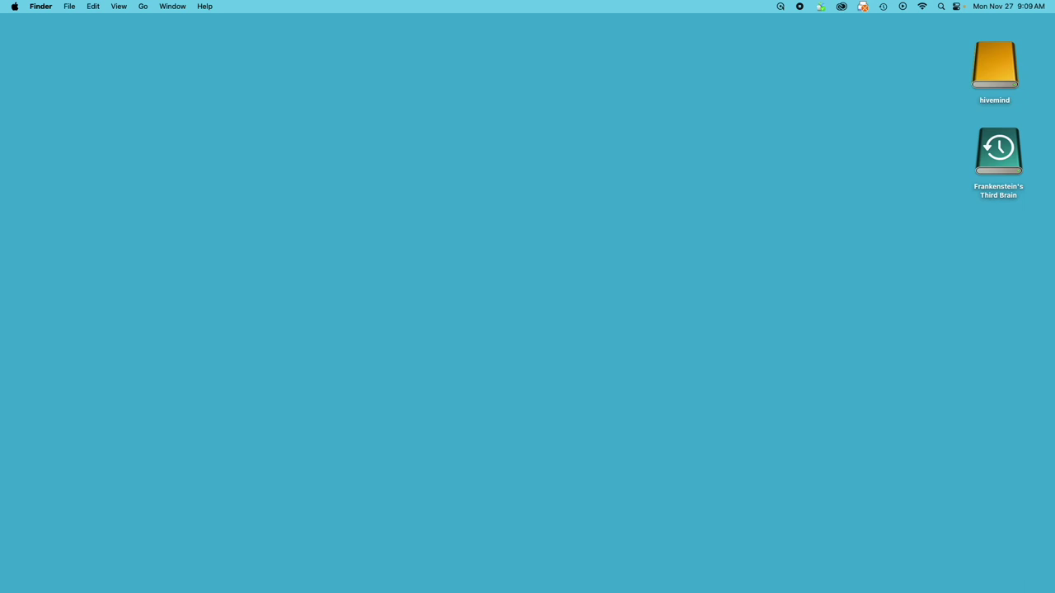
Step: Switch from the empty desktop to the full-screen Capture One window showing the jet photo
{"action": "key", "text": "ctrl+Right"}
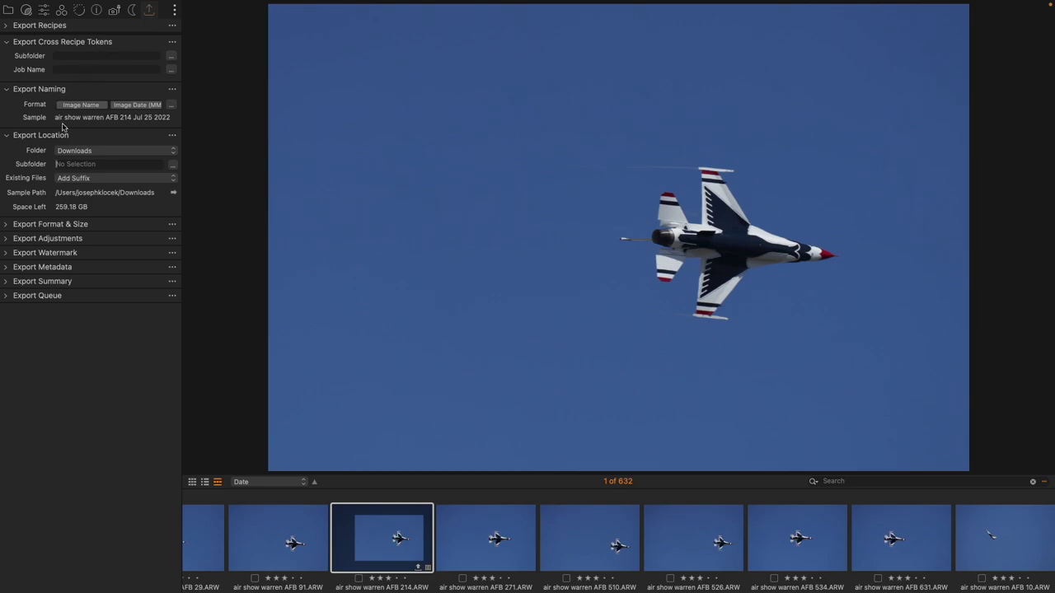
{"action": "mouse_move", "coordinate": [65, 137]}
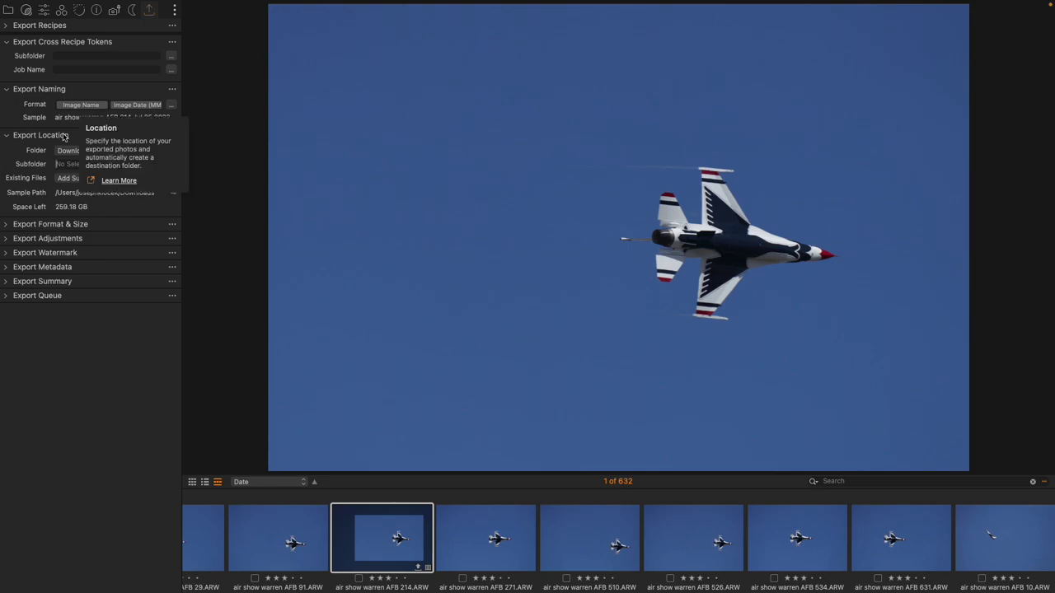
{"action": "mouse_move", "coordinate": [34, 94]}
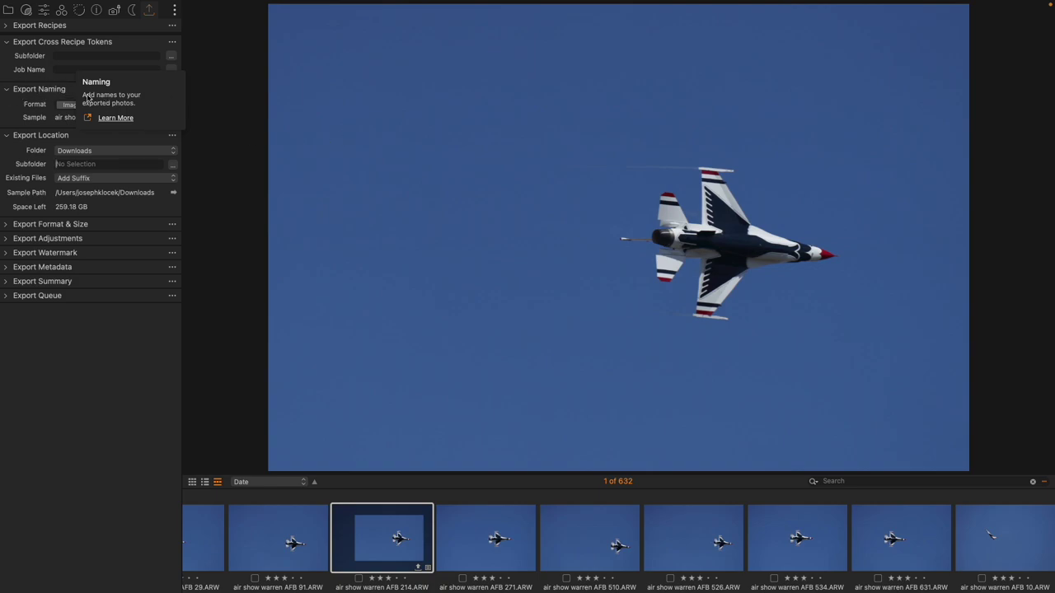
Step: Float the Export Naming tool and apply the job name preset, making the format Job Name plus Image Date
{"action": "left_click", "coordinate": [580, 134]}
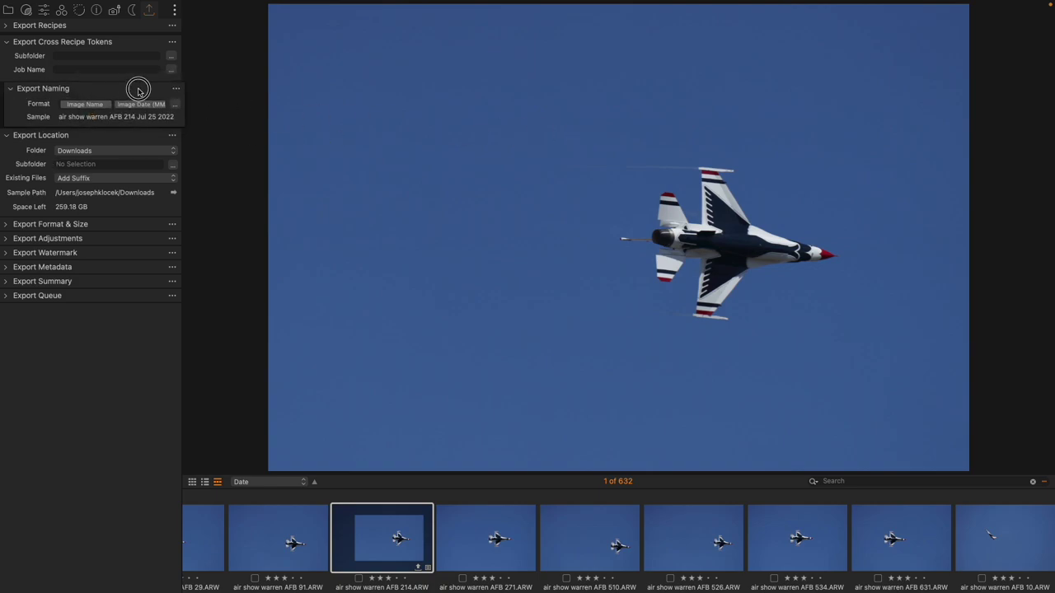
{"action": "left_click_drag", "start_coordinate": [139, 90], "coordinate": [475, 124]}
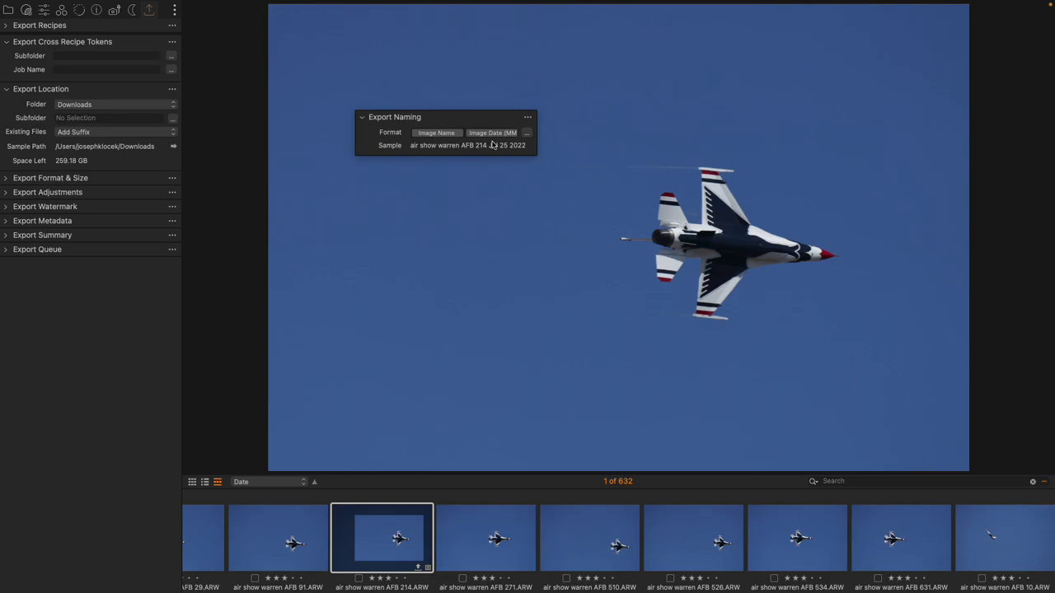
{"action": "left_click", "coordinate": [528, 135]}
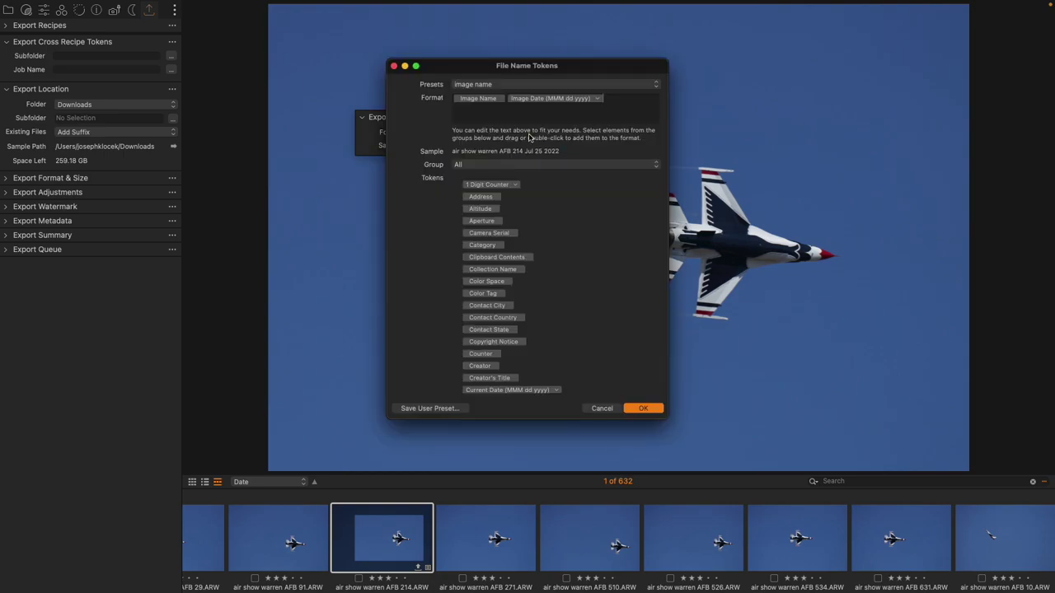
{"action": "left_click", "coordinate": [491, 84]}
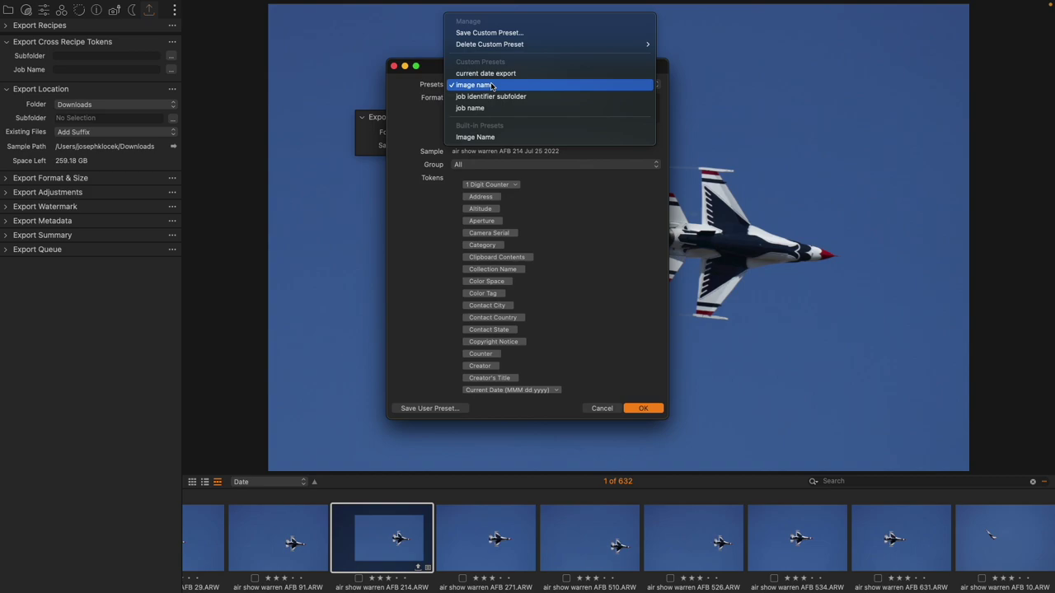
{"action": "left_click", "coordinate": [543, 108]}
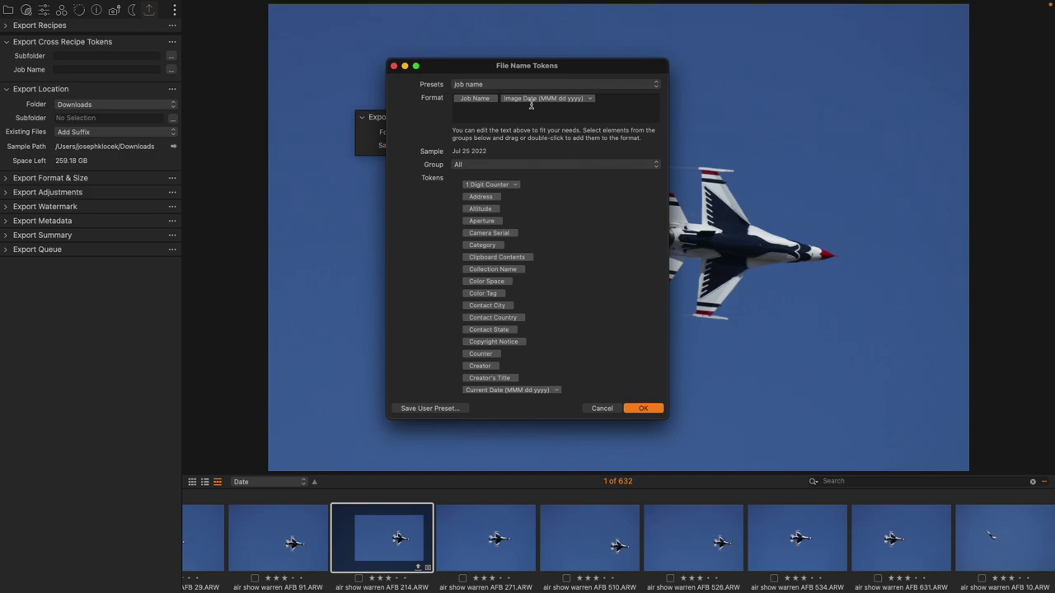
{"action": "left_click", "coordinate": [644, 408]}
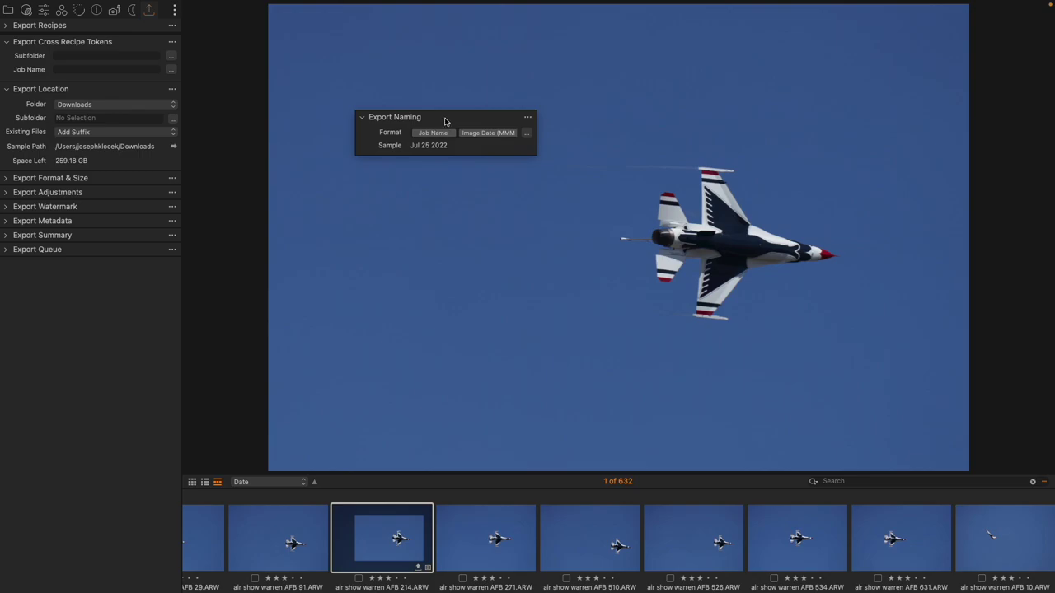
Step: Float the Export Cross Recipe Tokens tool and set Job Name to 'air show'
{"action": "left_click_drag", "start_coordinate": [84, 42], "coordinate": [432, 54]}
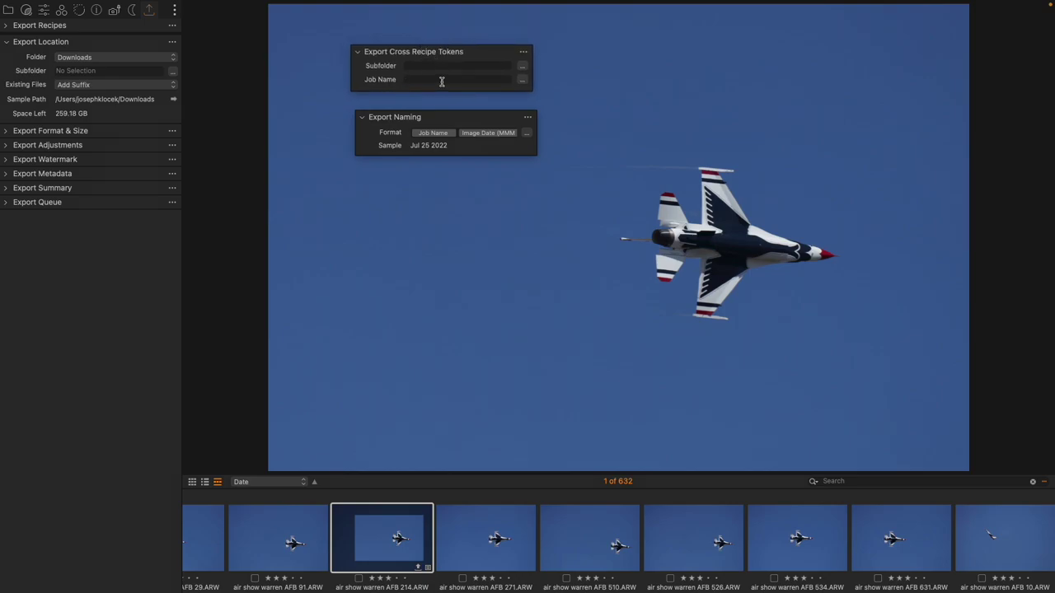
{"action": "left_click", "coordinate": [442, 80]}
{"action": "type", "text": "air show"}
Step: Dock the Cross Recipe Tokens and Export Naming tools, then float Export Location over the photo
{"action": "left_click_drag", "start_coordinate": [414, 51], "coordinate": [153, 61]}
{"action": "left_click_drag", "start_coordinate": [451, 120], "coordinate": [136, 93]}
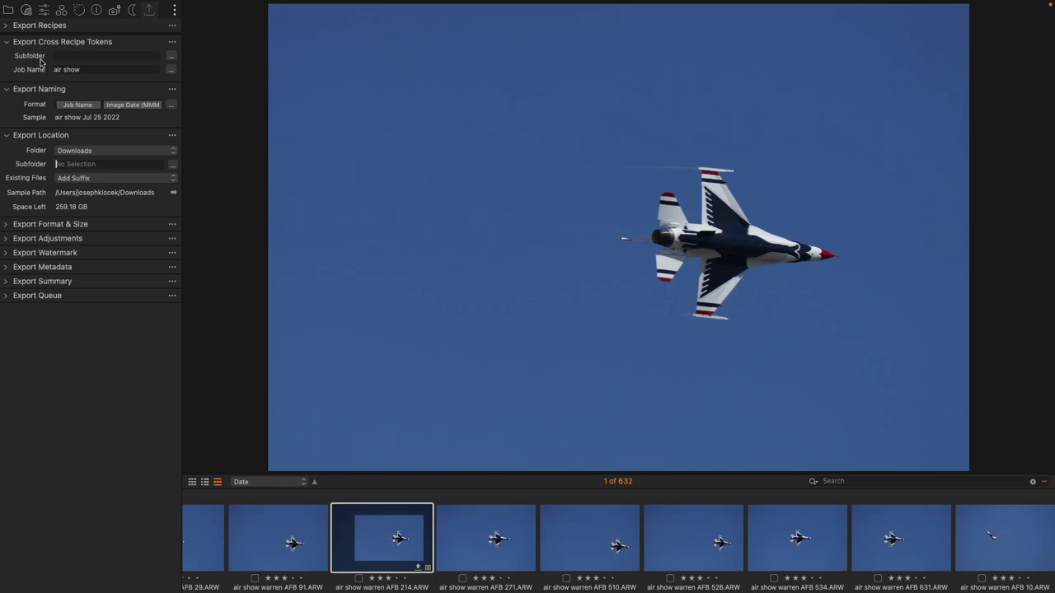
{"action": "left_click", "coordinate": [174, 59]}
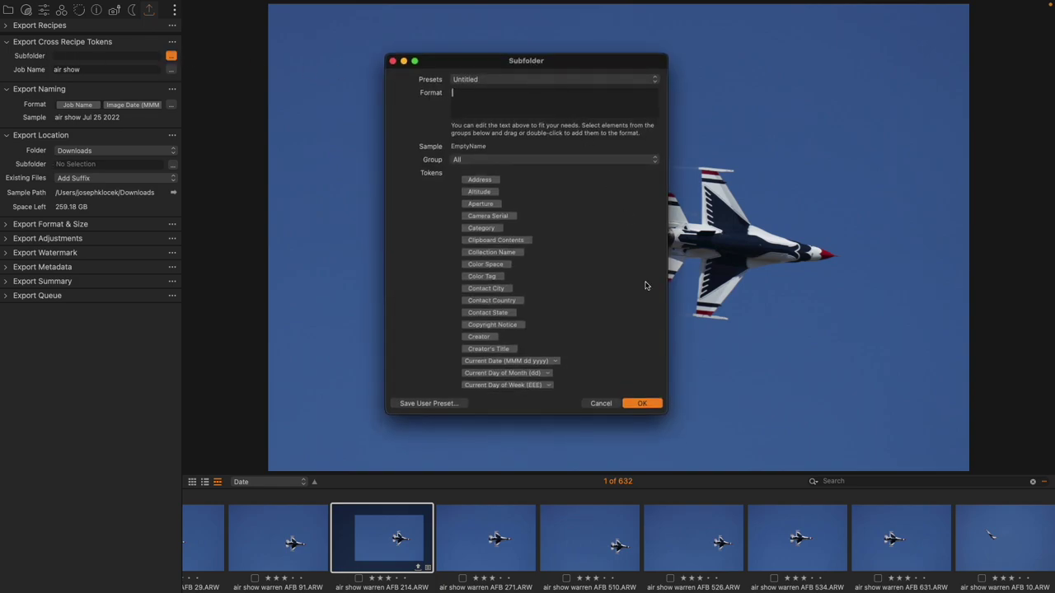
{"action": "left_click", "coordinate": [601, 403]}
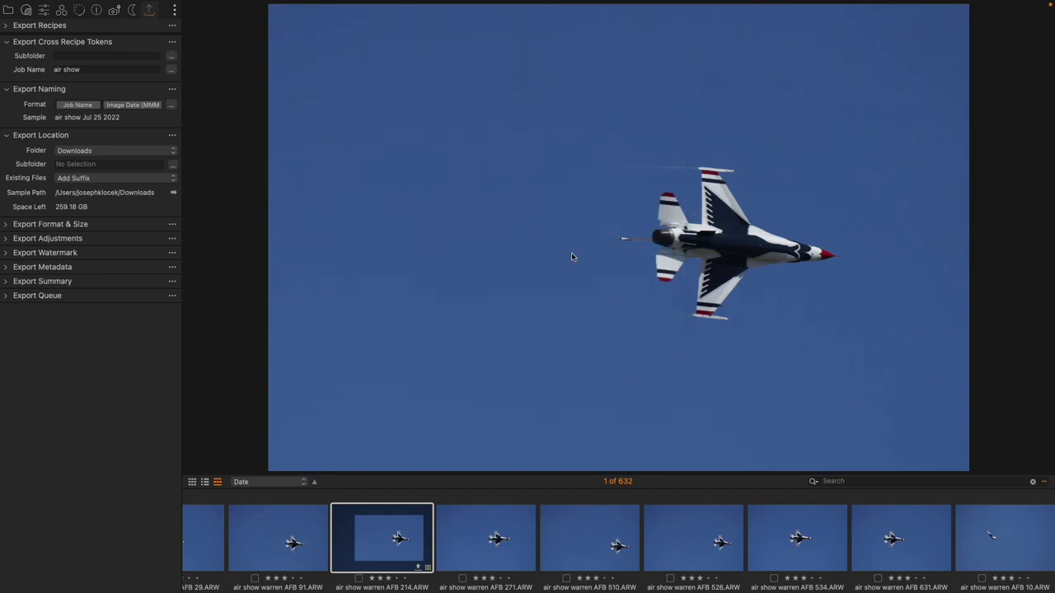
{"action": "left_click_drag", "start_coordinate": [91, 136], "coordinate": [378, 139]}
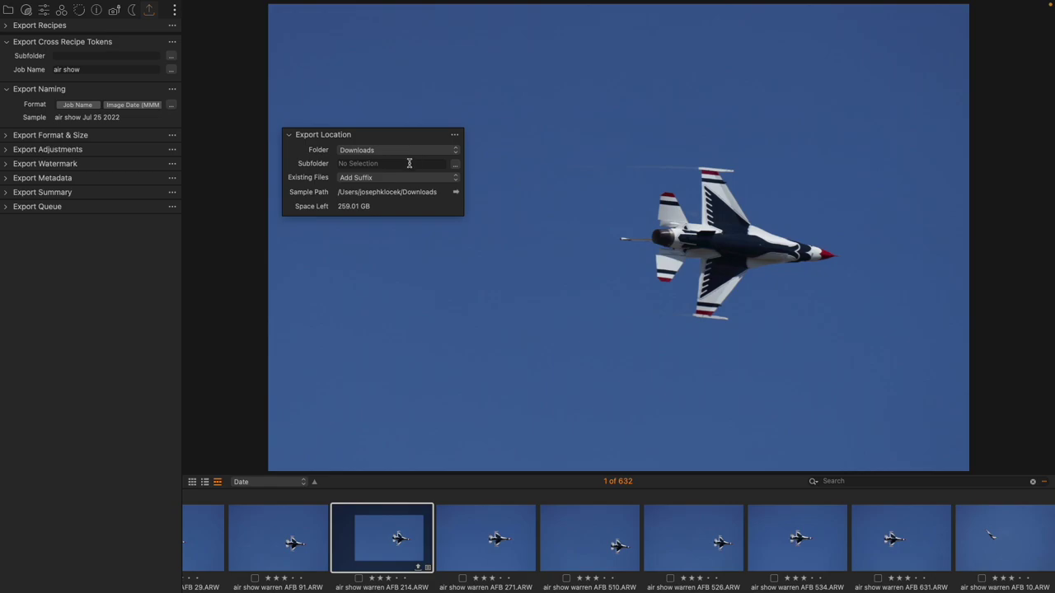
Step: Set the export location subfolder format to the Subfolder token, a space, then Current Date
{"action": "left_click_drag", "start_coordinate": [384, 134], "coordinate": [421, 131]}
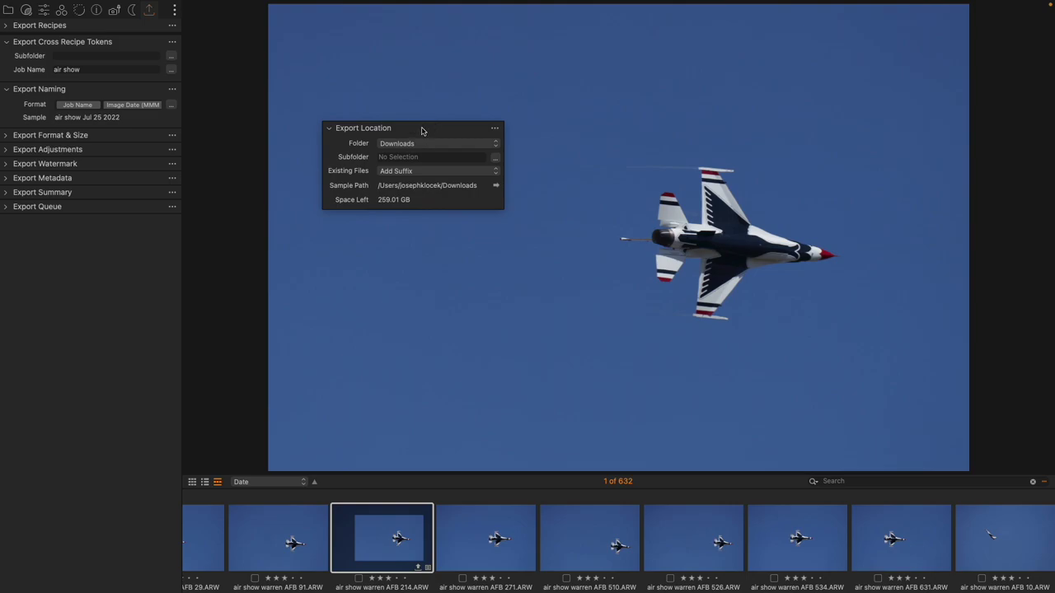
{"action": "left_click", "coordinate": [494, 158]}
{"action": "scroll", "coordinate": [568, 237], "scroll_direction": "down", "scroll_amount": 15}
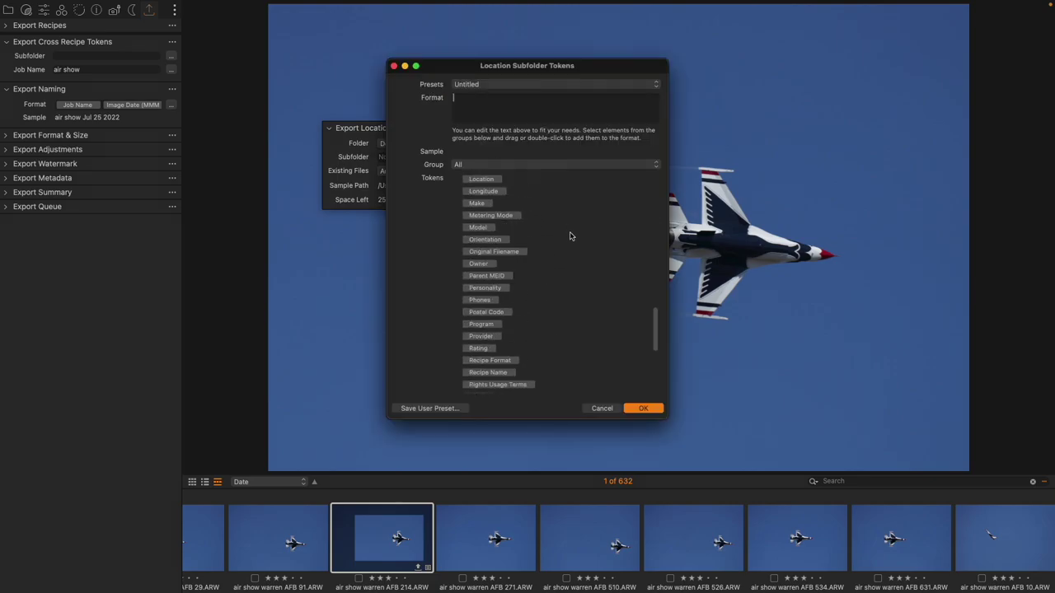
{"action": "left_click_drag", "start_coordinate": [485, 309], "coordinate": [534, 107]}
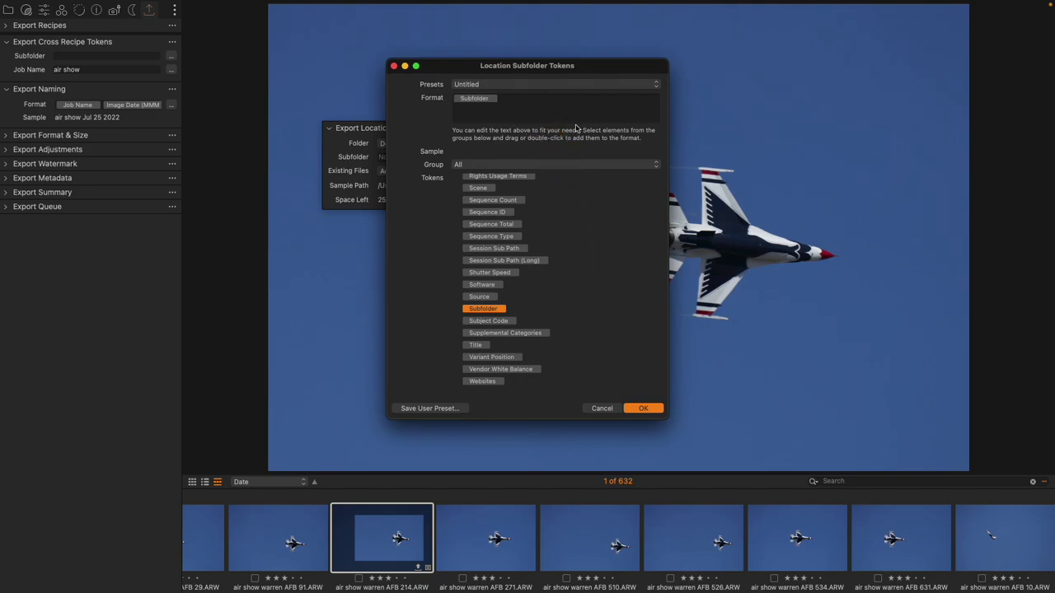
{"action": "scroll", "coordinate": [534, 216], "scroll_direction": "up", "scroll_amount": 5}
{"action": "scroll", "coordinate": [533, 216], "scroll_direction": "up", "scroll_amount": 5}
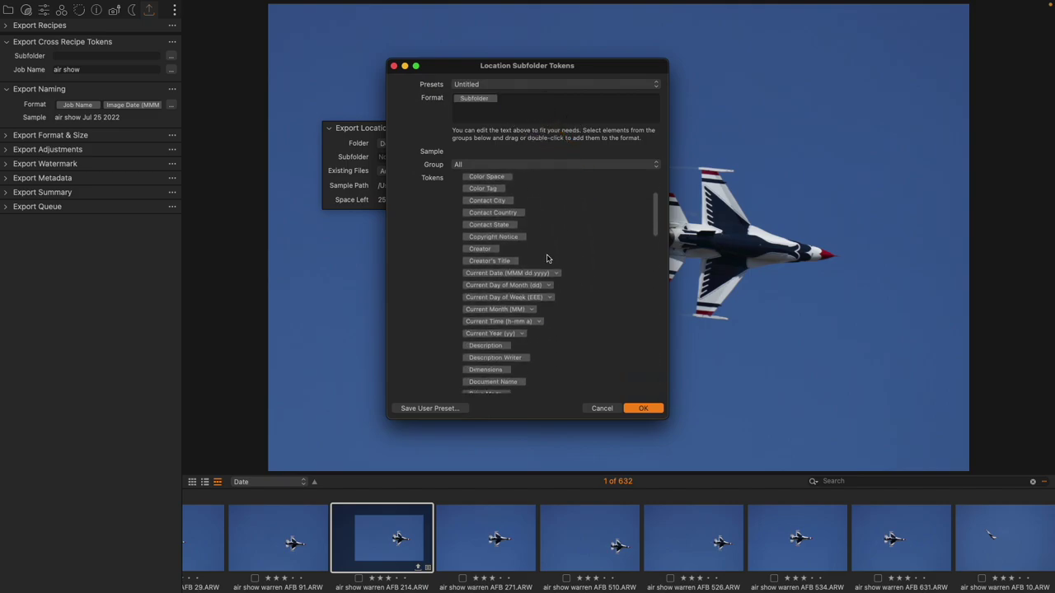
{"action": "left_click_drag", "start_coordinate": [536, 270], "coordinate": [617, 109]}
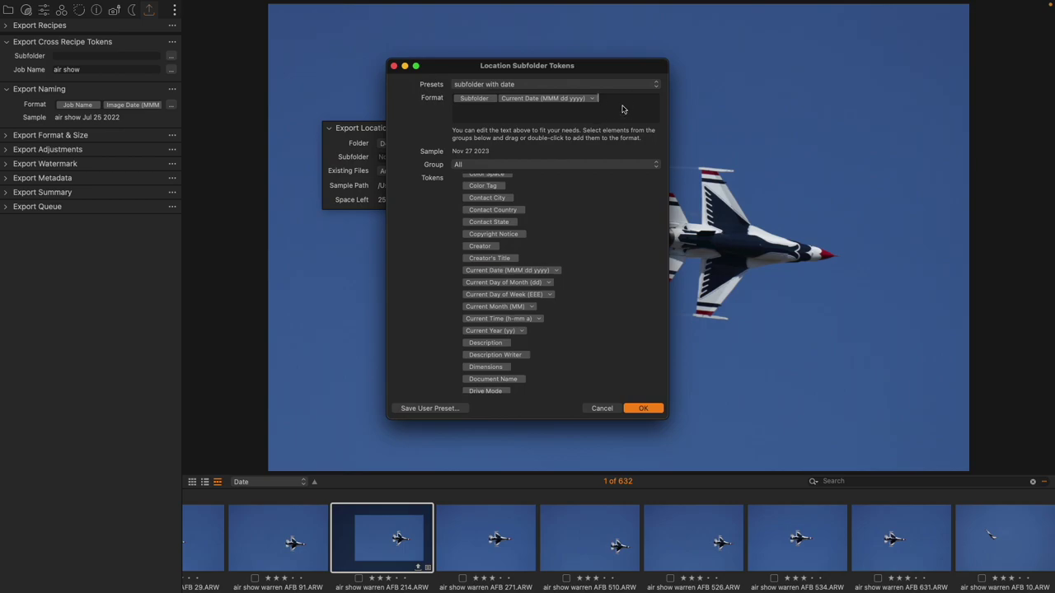
{"action": "key", "text": "Left"}
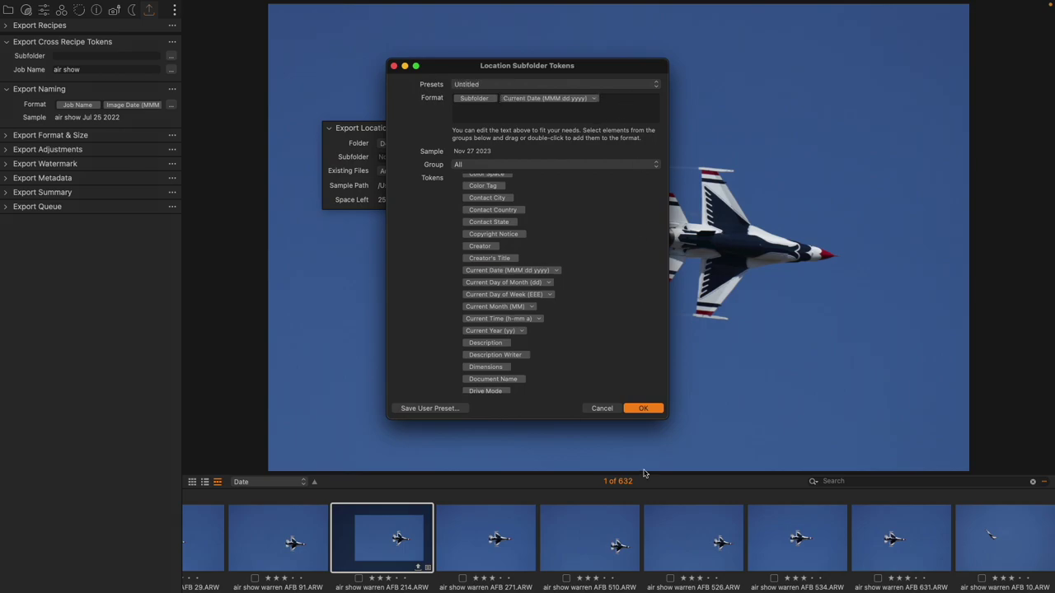
{"action": "left_click", "coordinate": [644, 408]}
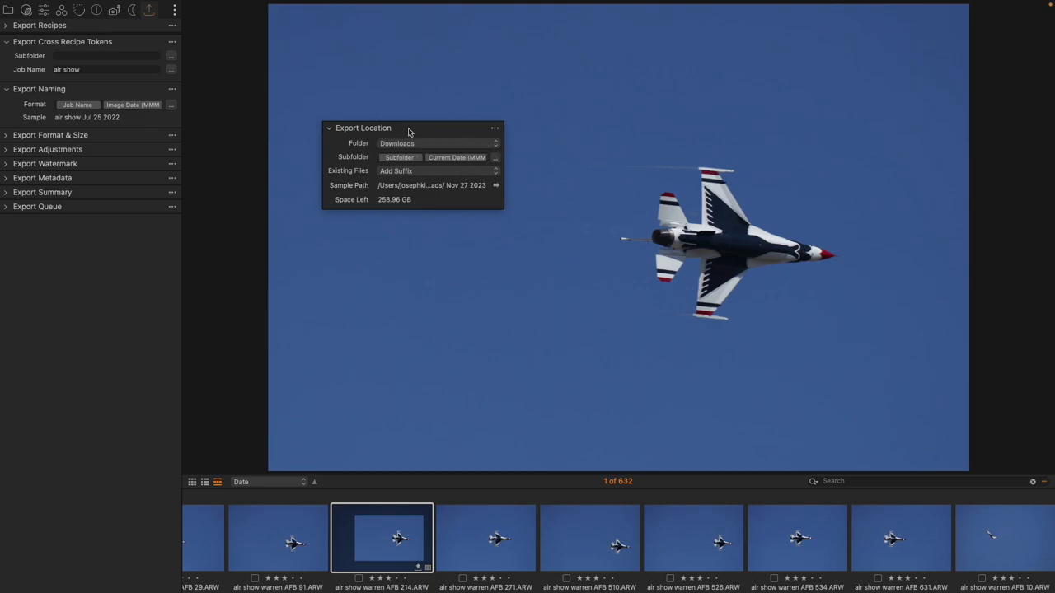
Step: Dock Export Location, set the Subfolder token to 'test', and export with the srgb jpeg full recipe
{"action": "left_click_drag", "start_coordinate": [408, 132], "coordinate": [111, 128]}
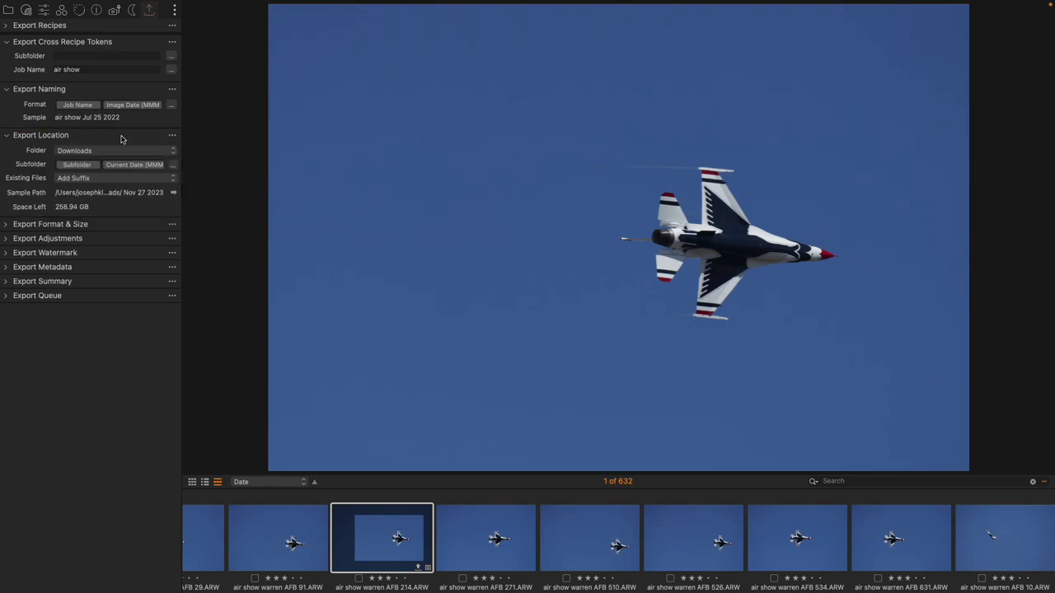
{"action": "left_click", "coordinate": [97, 56]}
{"action": "left_click", "coordinate": [106, 57]}
{"action": "type", "text": "test"}
{"action": "left_click", "coordinate": [102, 27]}
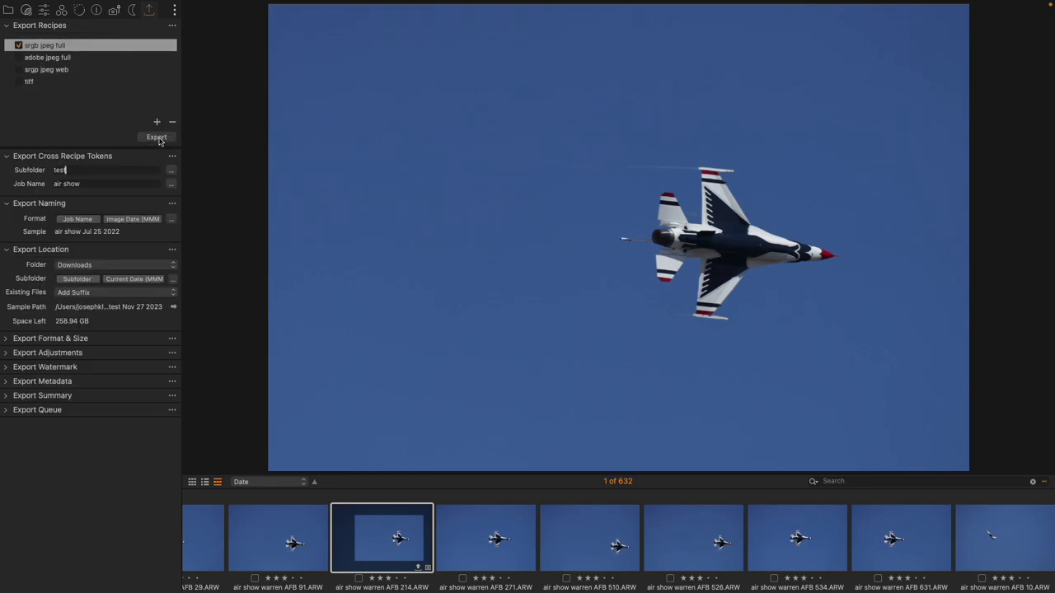
Step: Check in Downloads that 'air show Jul 25 2022.jpg' is in 'test Nov 27 2023', then return to Capture One
{"action": "key", "text": "super+h"}
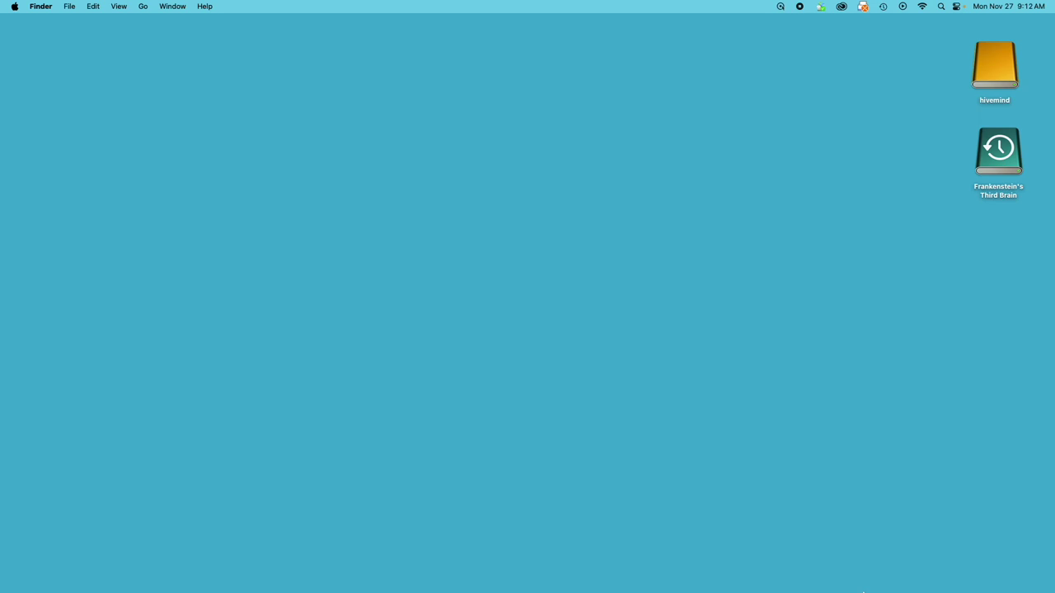
{"action": "mouse_move", "coordinate": [863, 591]}
{"action": "left_click", "coordinate": [805, 569]}
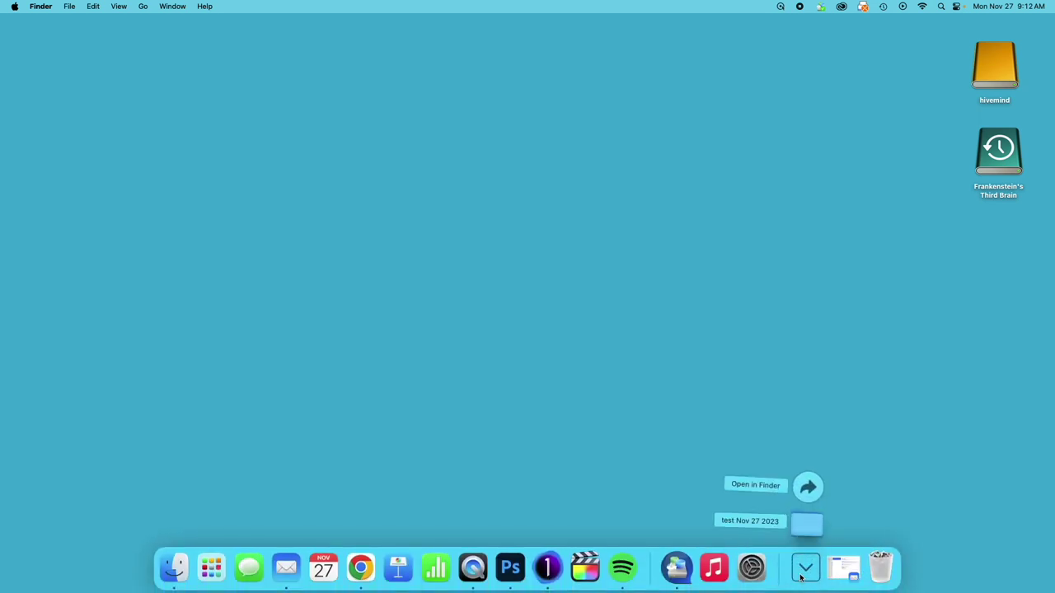
{"action": "left_click", "coordinate": [805, 530]}
{"action": "left_click", "coordinate": [409, 117]}
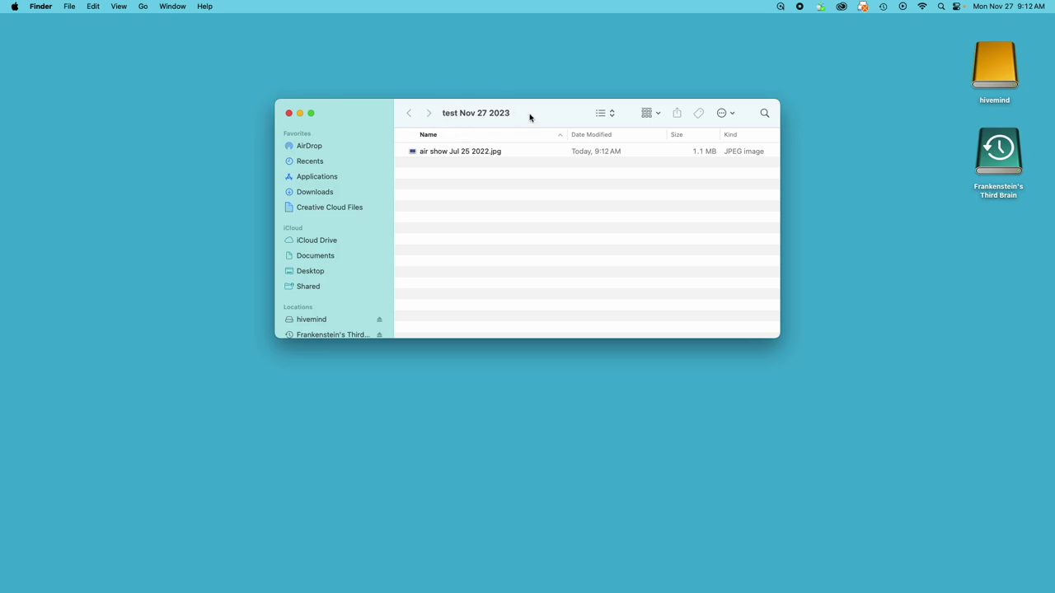
{"action": "left_click", "coordinate": [477, 155]}
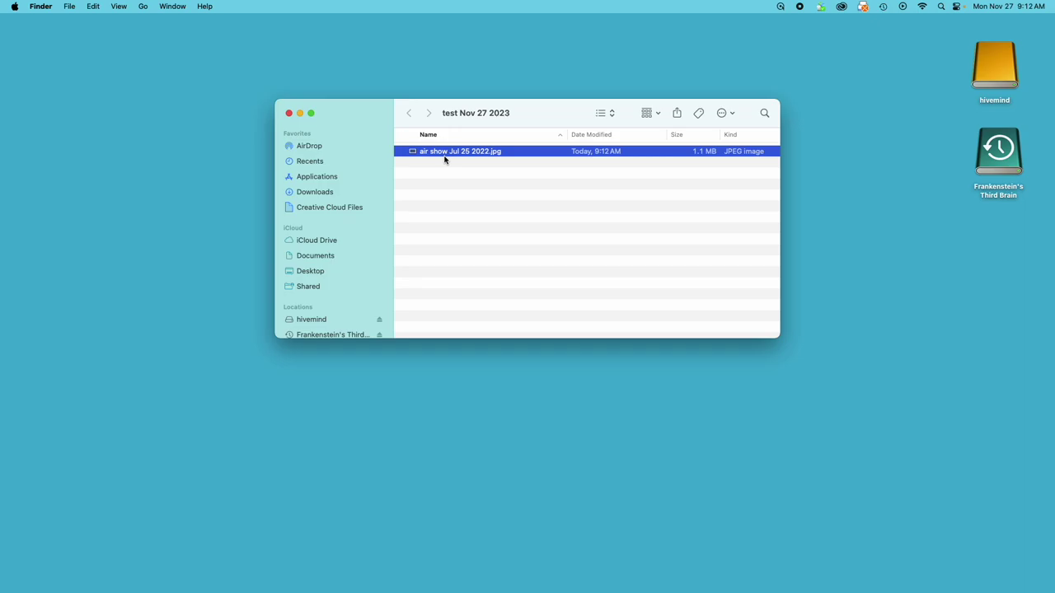
{"action": "key", "text": "super+Tab"}
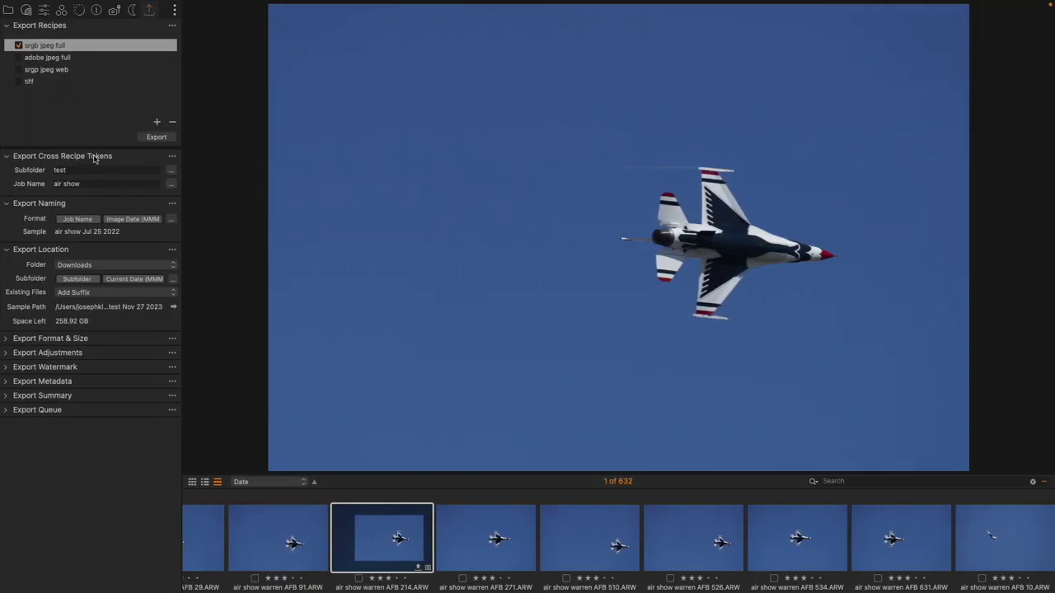
Step: Float the Cross Recipe Tokens tool and tick the adobe jpeg full, srgb jpeg web and tiff recipes
{"action": "left_click", "coordinate": [134, 150]}
{"action": "left_click_drag", "start_coordinate": [134, 151], "coordinate": [582, 143]}
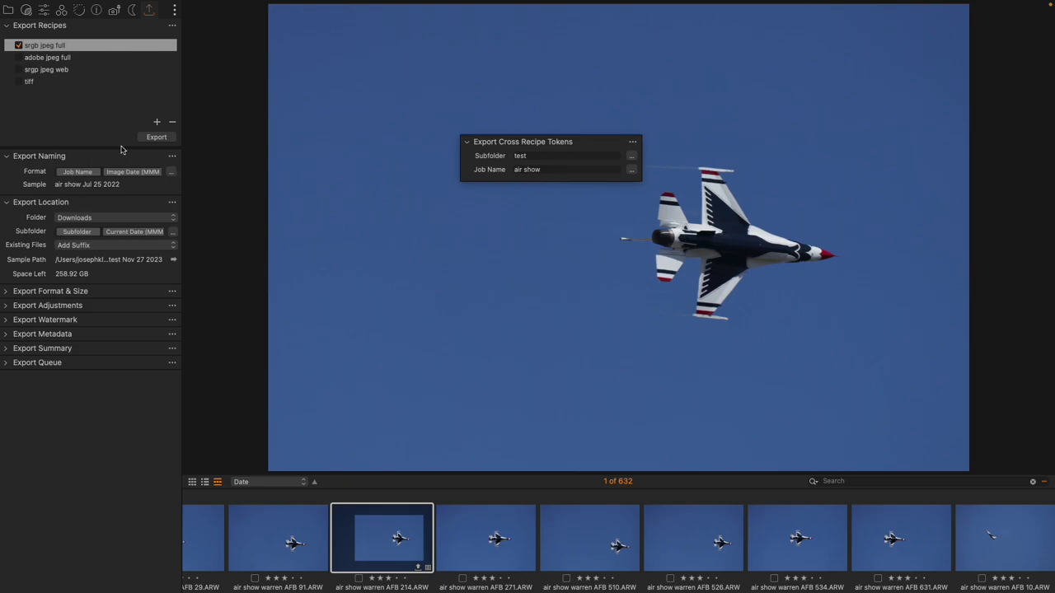
{"action": "left_click", "coordinate": [18, 58]}
{"action": "left_click", "coordinate": [18, 69]}
{"action": "left_click", "coordinate": [19, 82]}
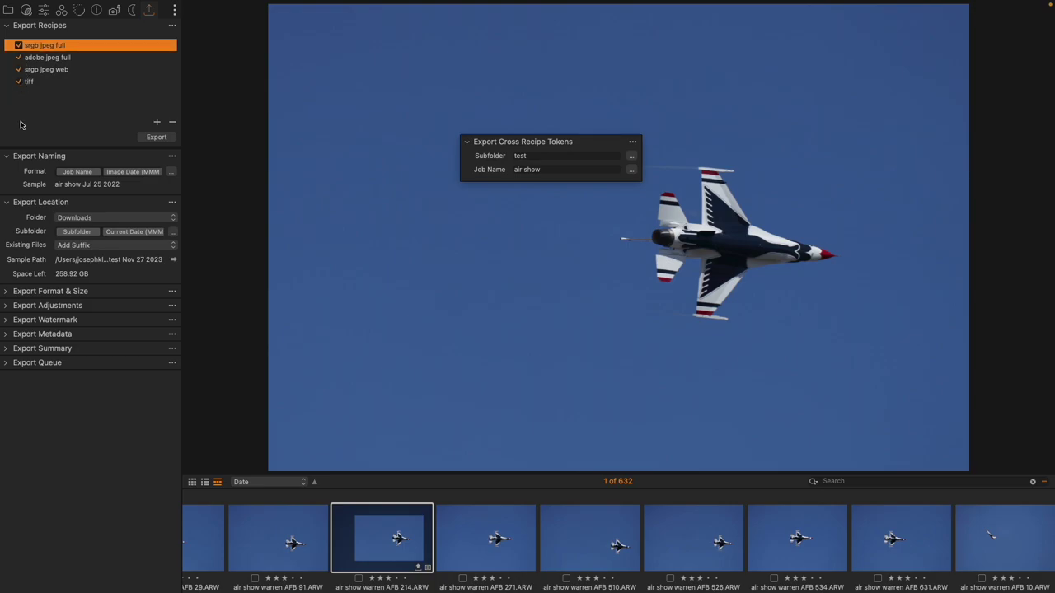